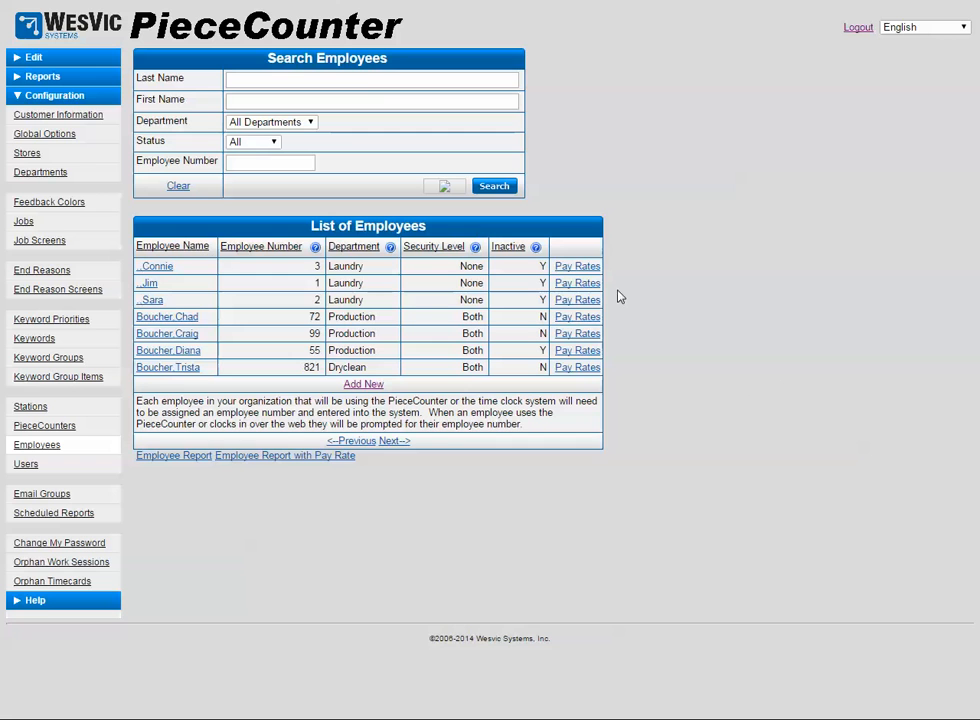
# Start a new employee record from the List of Employees with Add New
pyautogui.click(366, 385)
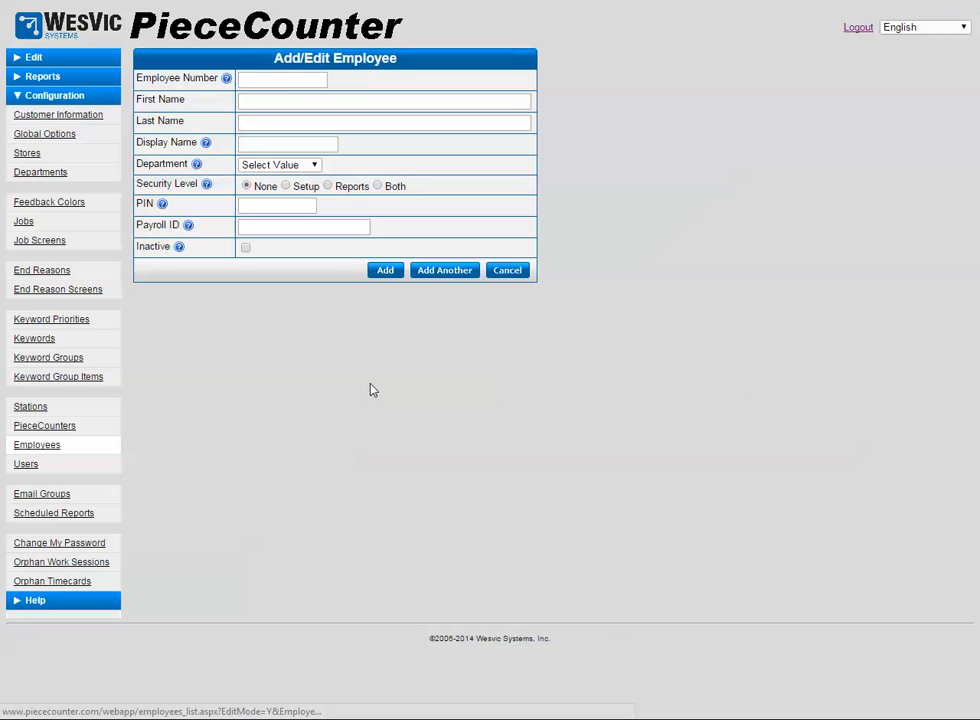
# Enter employee number 25 with the employee's first and last name, leaving the display name unchanged
pyautogui.click(311, 80)
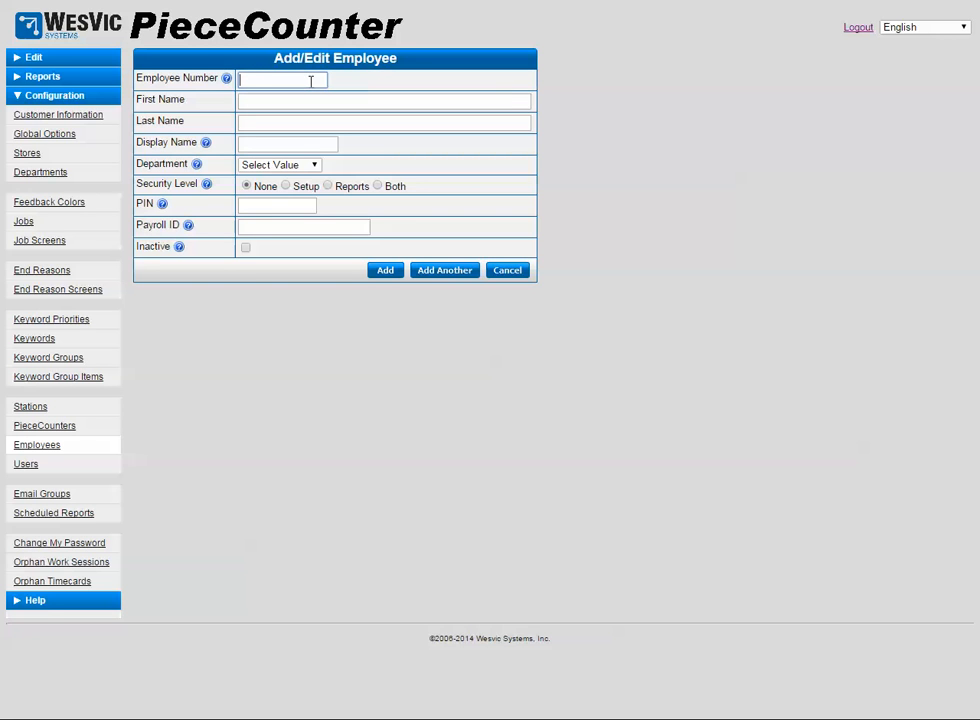
pyautogui.write('25')
pyautogui.press('Tab')
pyautogui.press('Tab')
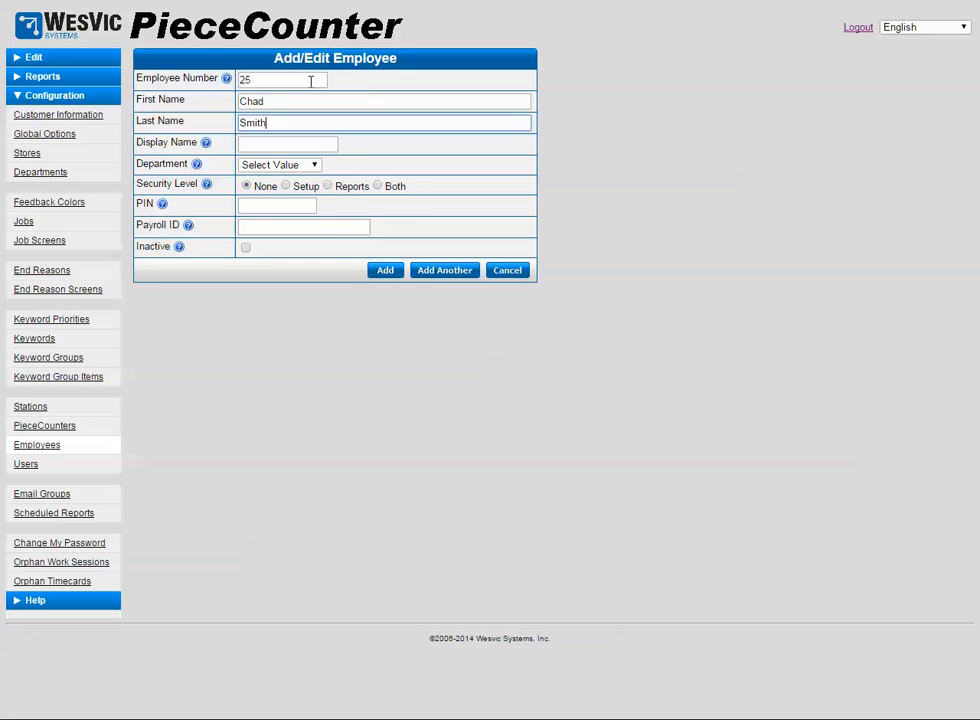
pyautogui.press('Tab')
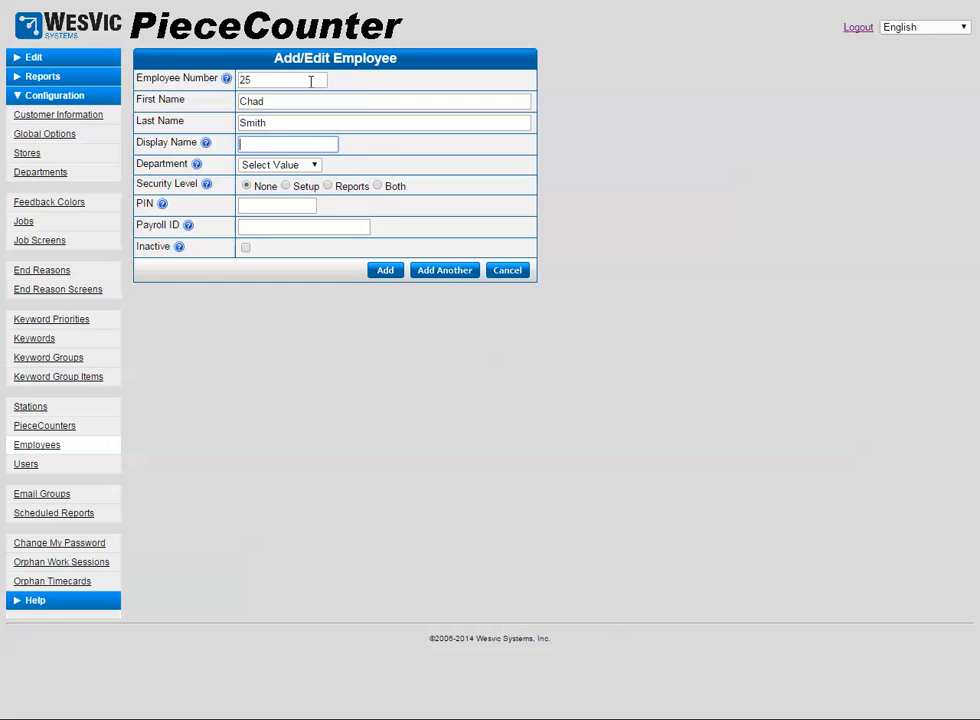
pyautogui.press('Tab')
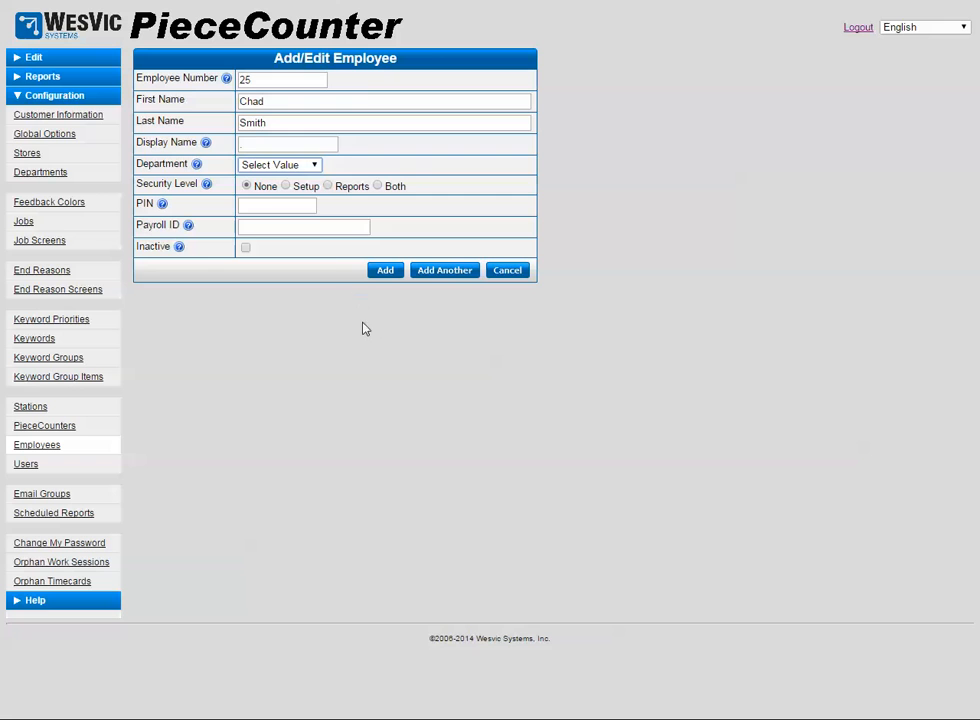
# Assign the Dryclean department and Both security level, enter the employee's PIN, and add the employee
pyautogui.click(312, 170)
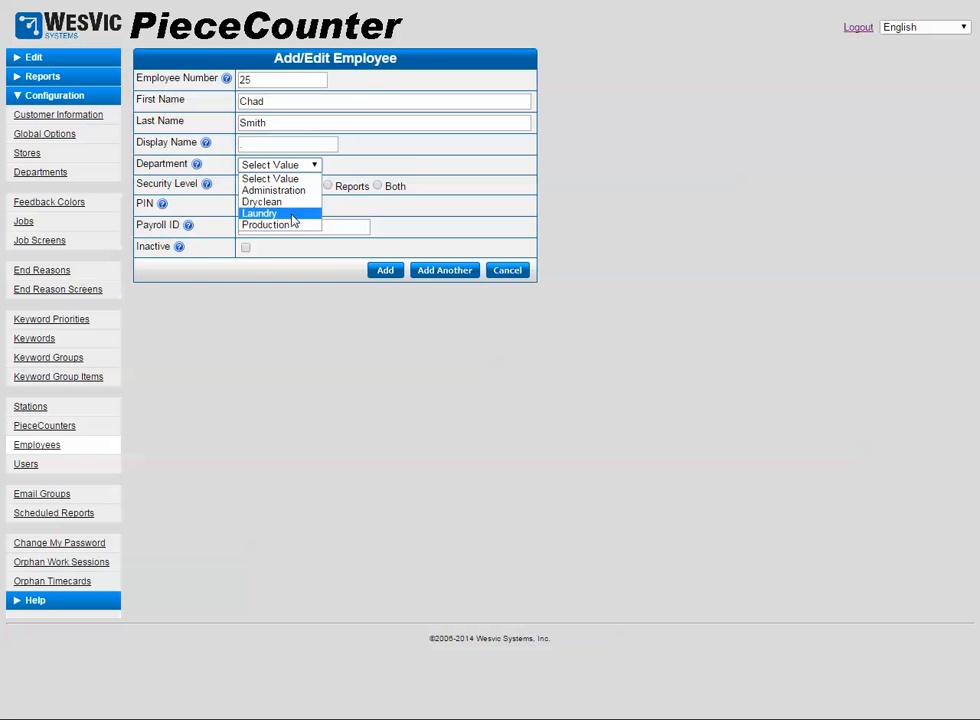
pyautogui.click(242, 201)
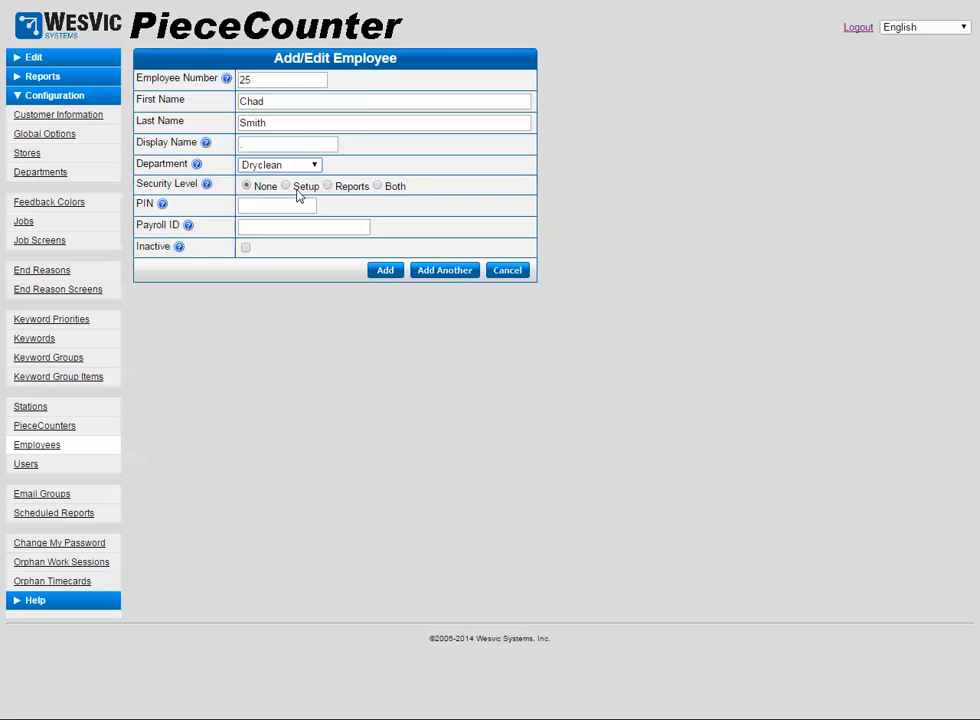
pyautogui.click(379, 187)
pyautogui.click(288, 206)
pyautogui.write('1234')
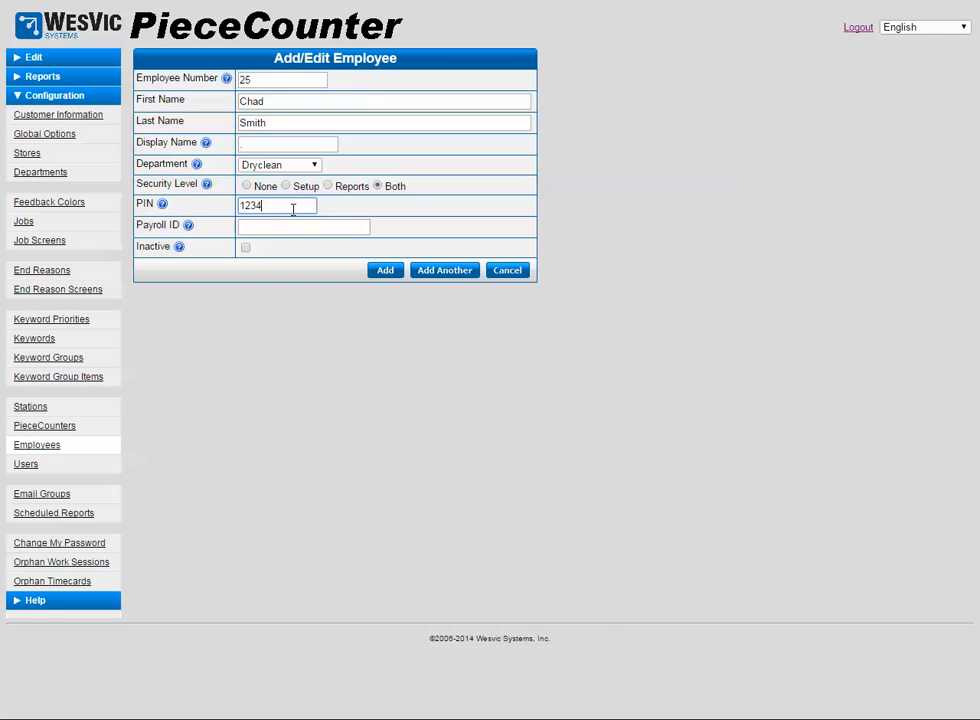
pyautogui.click(307, 231)
pyautogui.click(385, 271)
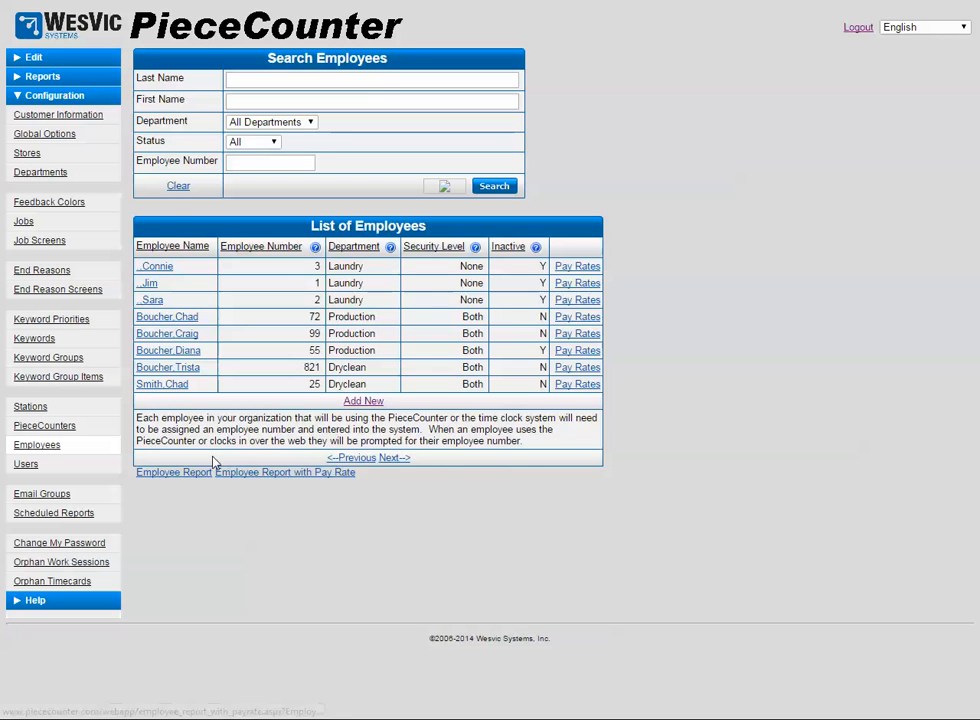
# Open the Pay Rates list for employee 25 from the List of Employees
pyautogui.click(576, 385)
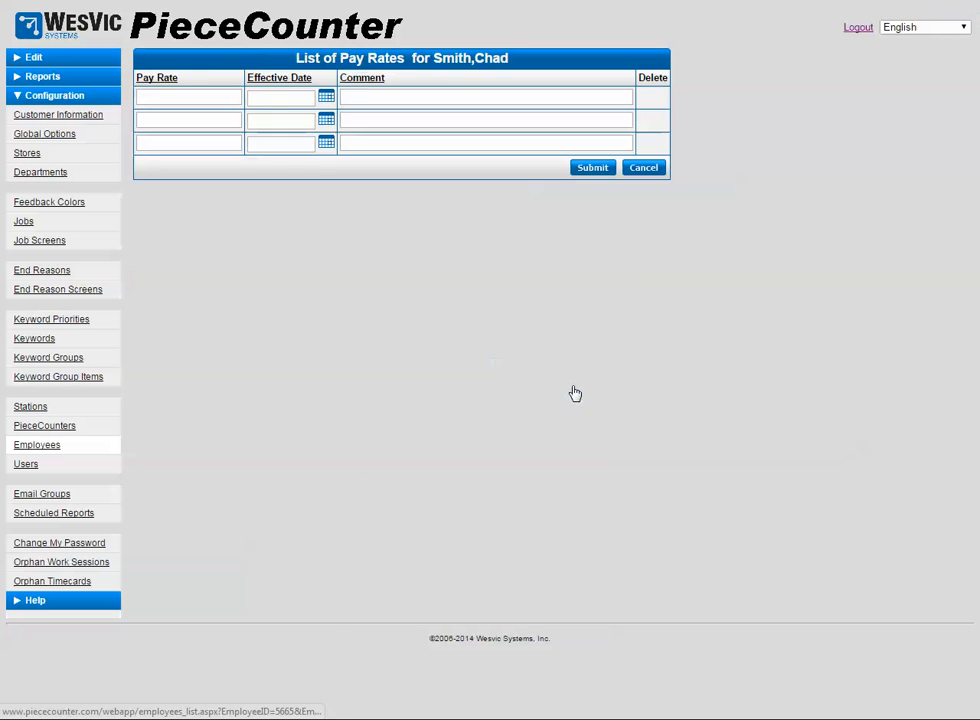
# Submit a pay rate of 9.75 effective today (11/11/2014) with comment 'system startup'
pyautogui.click(194, 97)
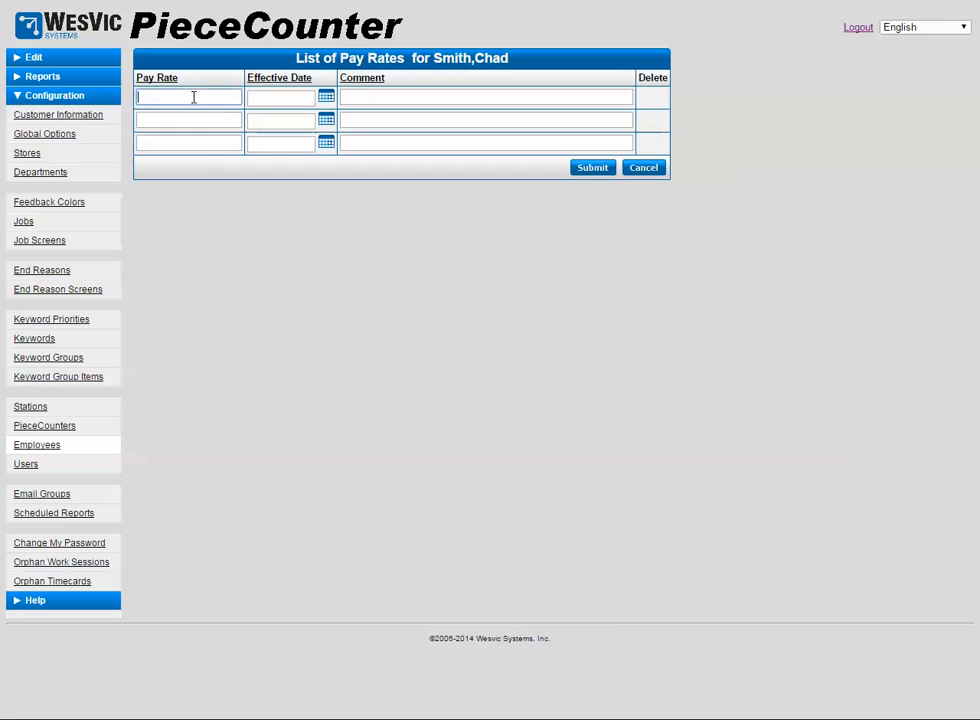
pyautogui.write('9.75')
pyautogui.press('Tab')
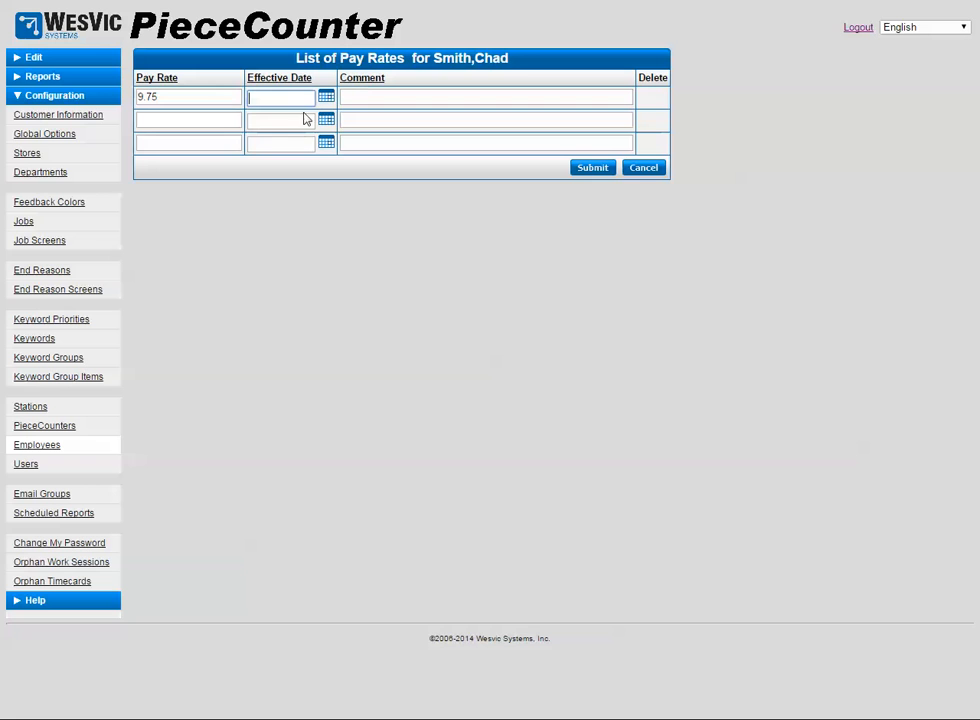
pyautogui.click(326, 97)
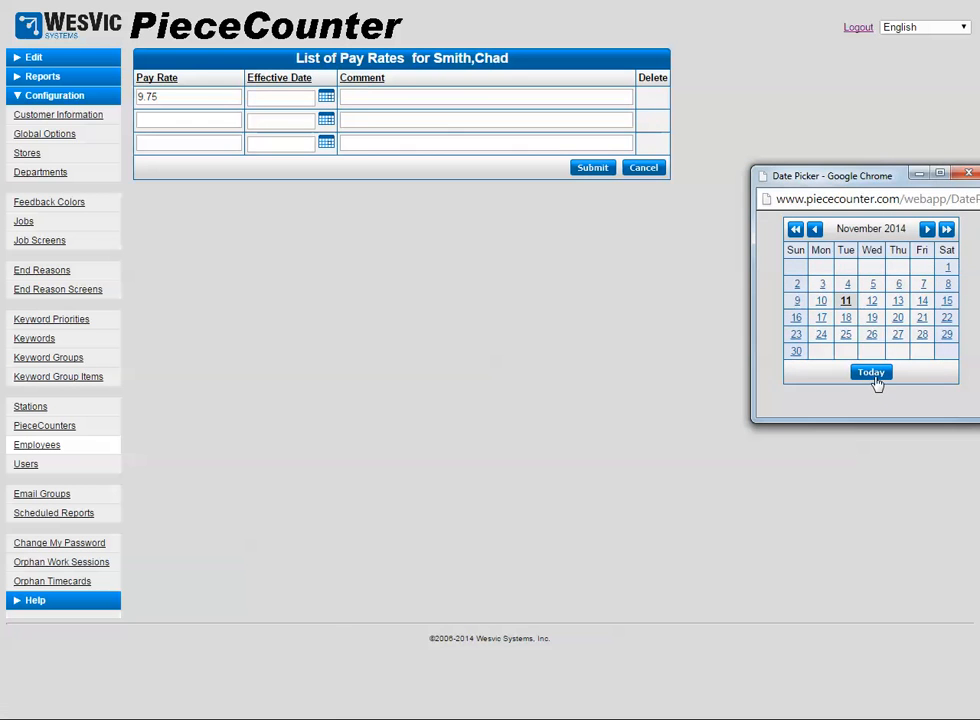
pyautogui.click(871, 372)
pyautogui.click(438, 100)
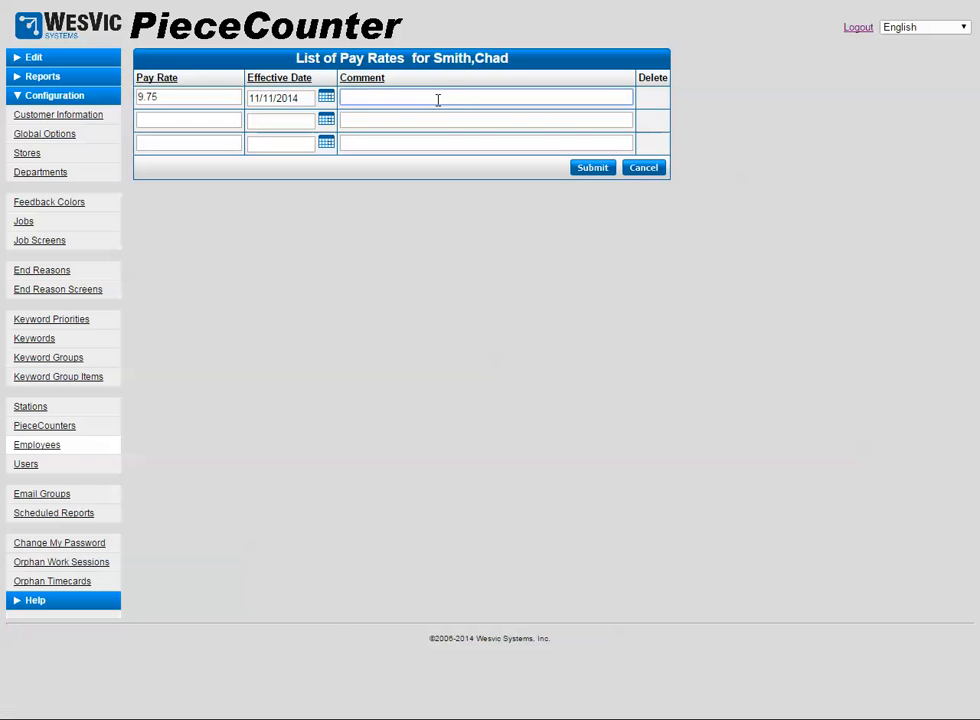
pyautogui.write('system startup')
pyautogui.click(592, 171)
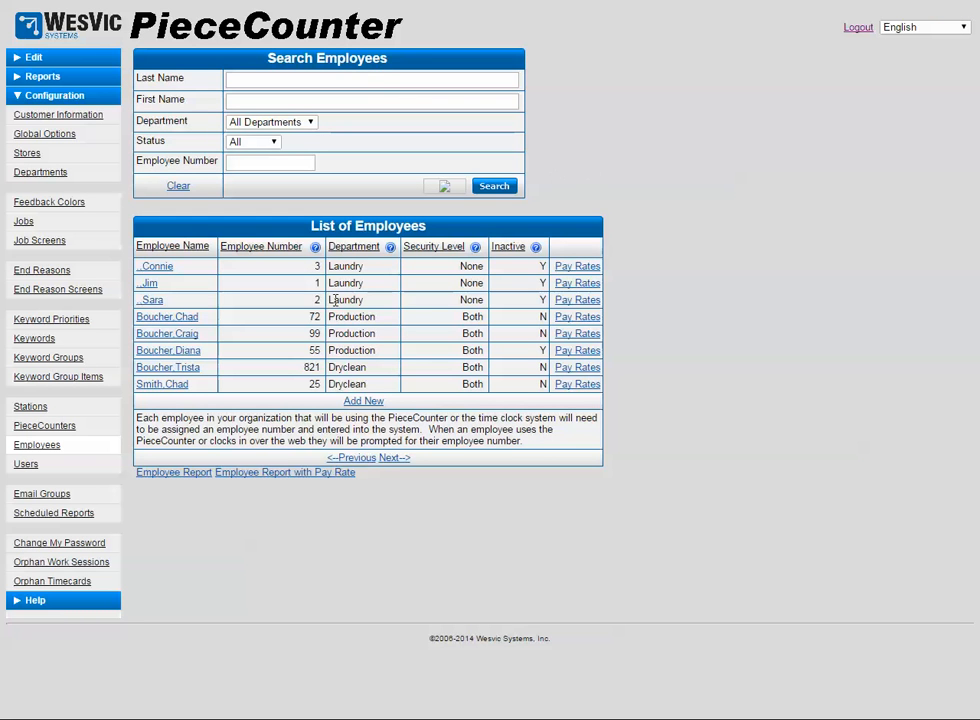
# Add and submit a second pay rate of 10.00 effective 11/14/2014 with comment 'annual review'
pyautogui.click(577, 384)
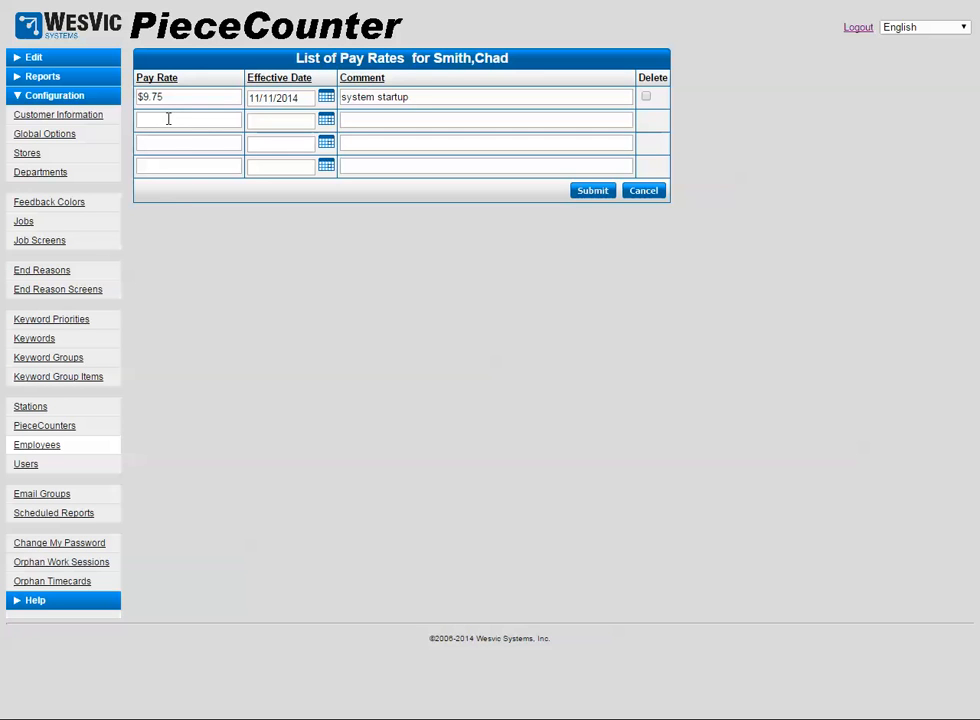
pyautogui.click(180, 120)
pyautogui.write('10.00')
pyautogui.click(294, 115)
pyautogui.click(327, 121)
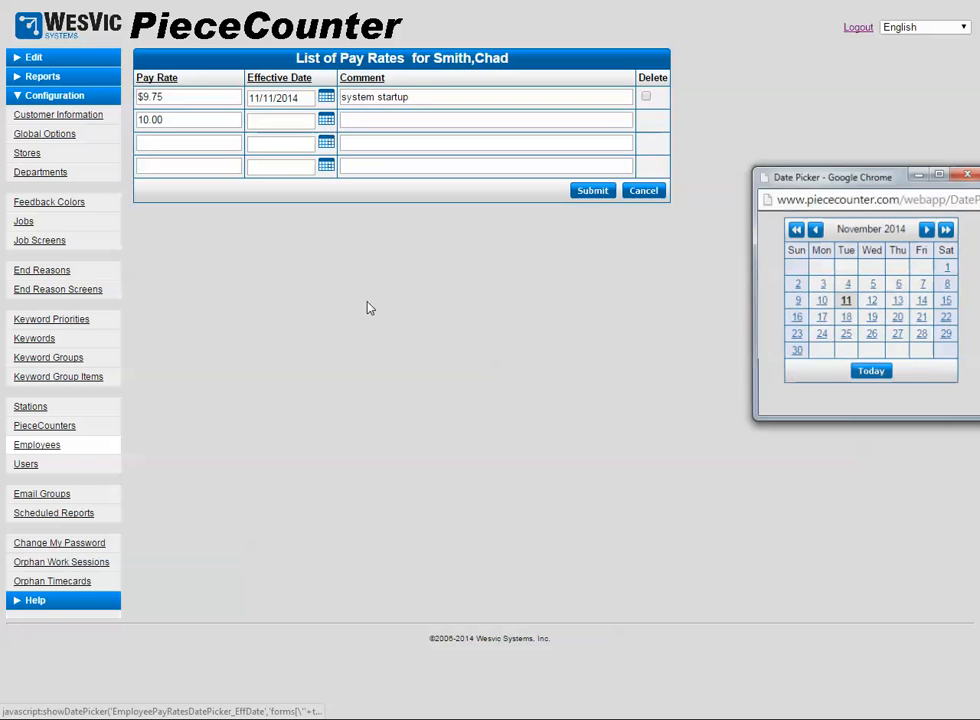
pyautogui.click(922, 301)
pyautogui.click(405, 124)
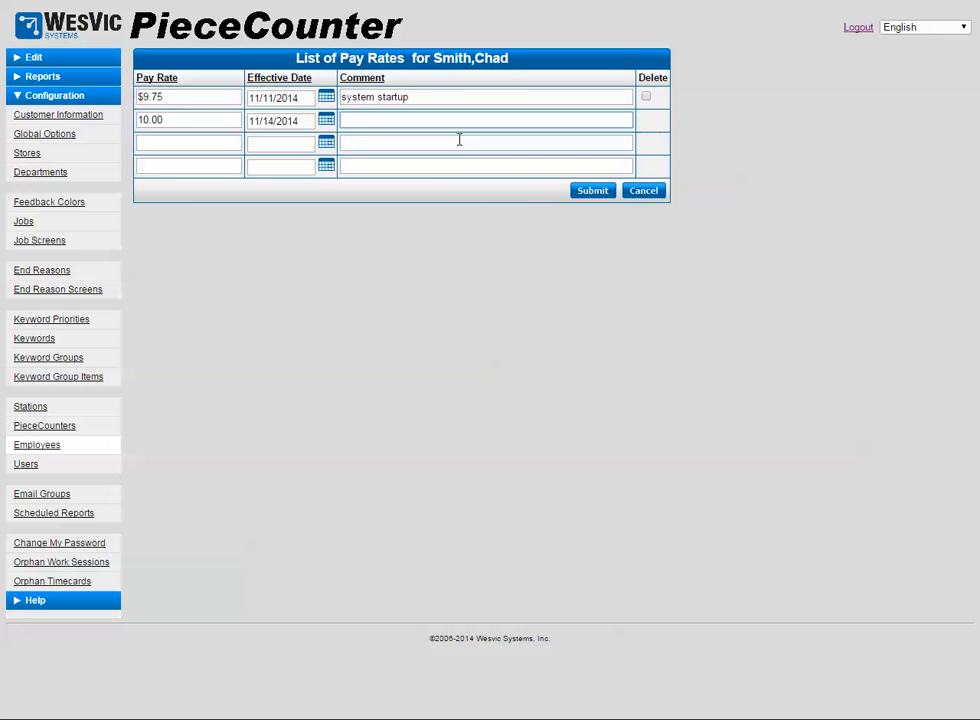
pyautogui.write('annual review')
pyautogui.click(597, 191)
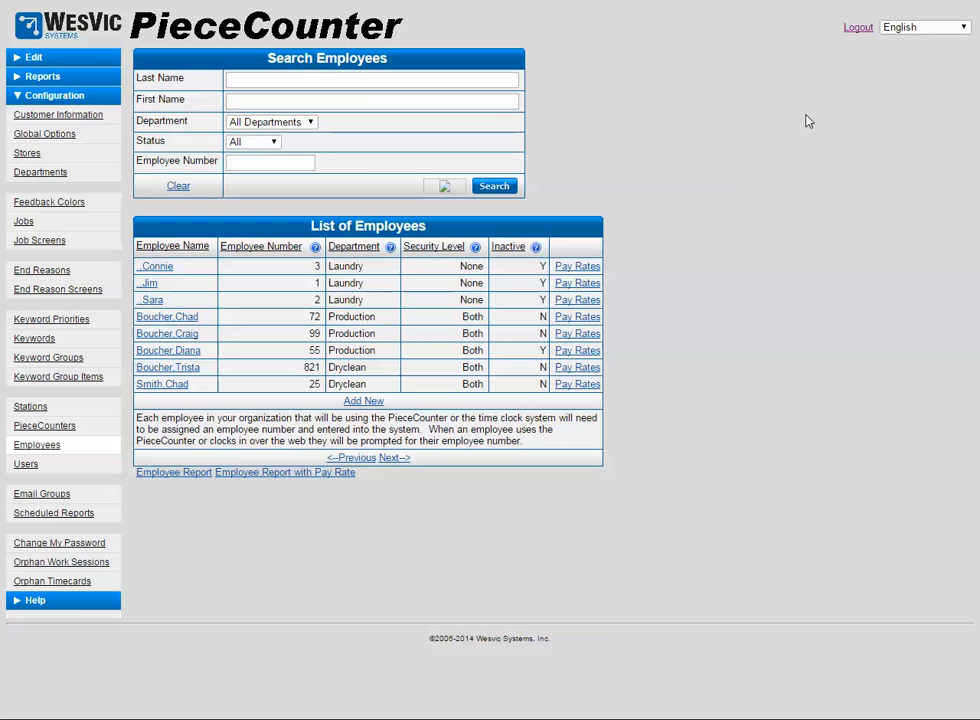